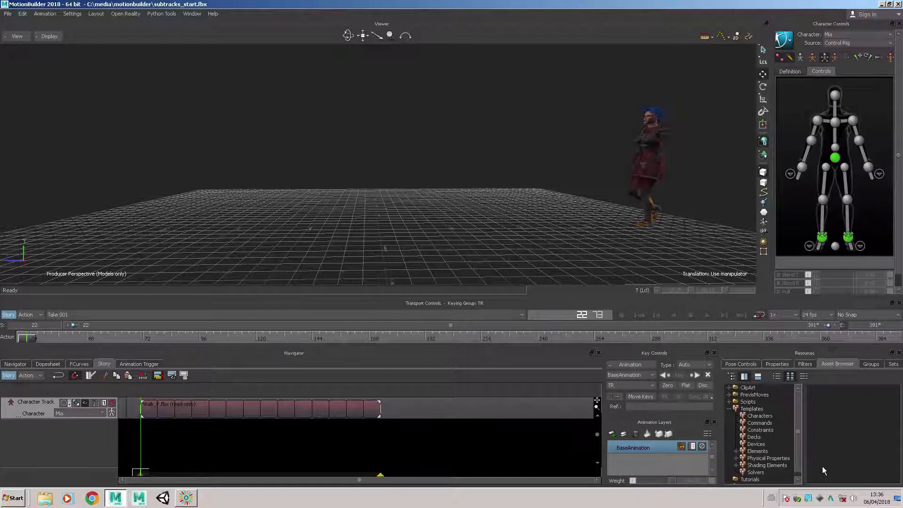
Preview the walk animation, slow the playback speed to 0.50x and replay the take from its start
click(704, 314)
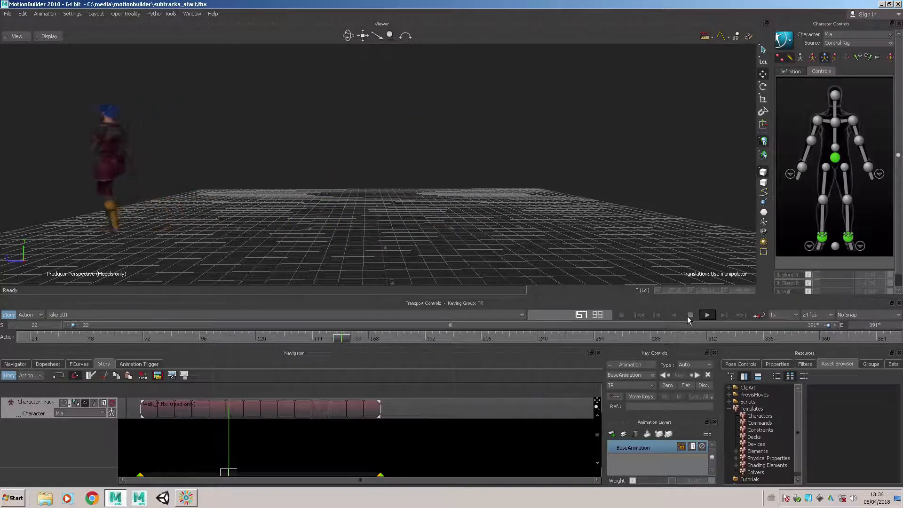
click(689, 315)
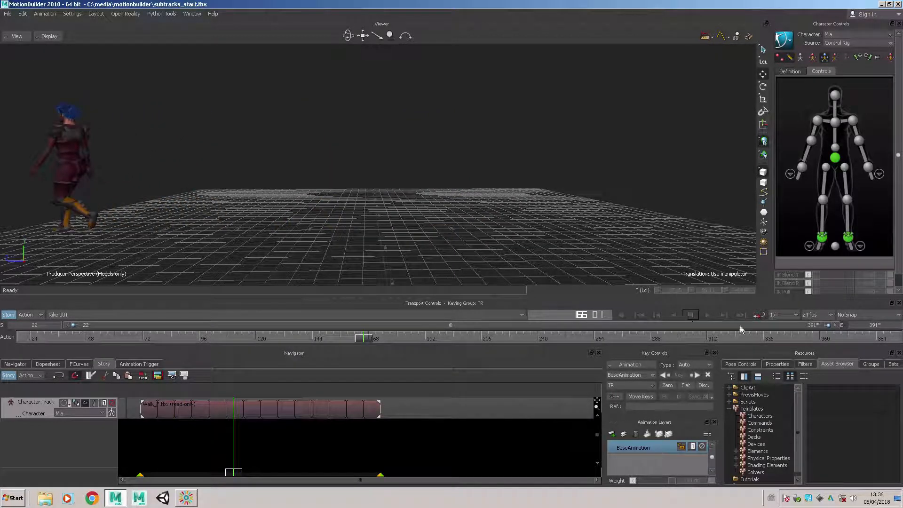
click(794, 314)
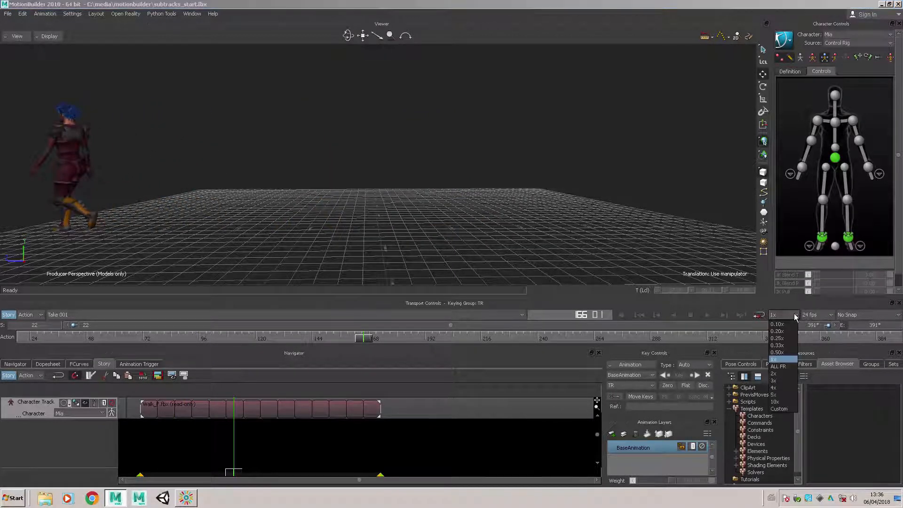
click(779, 352)
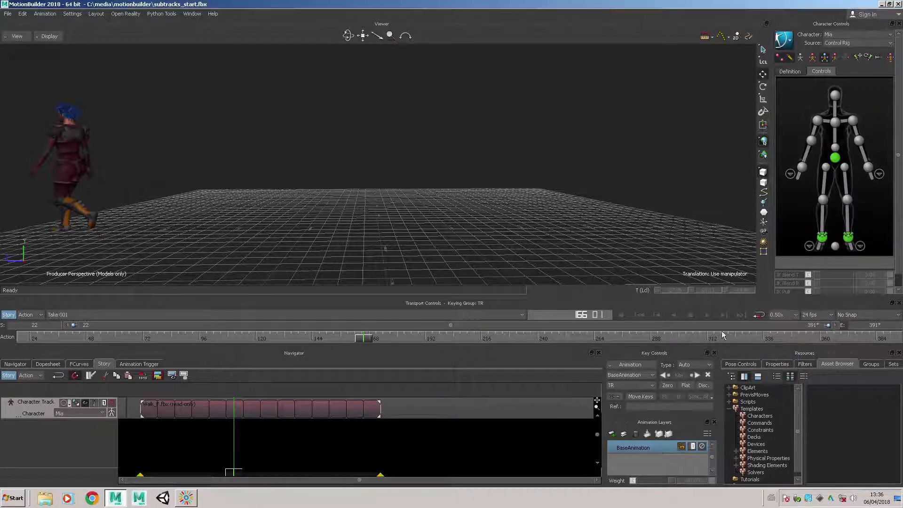
click(641, 315)
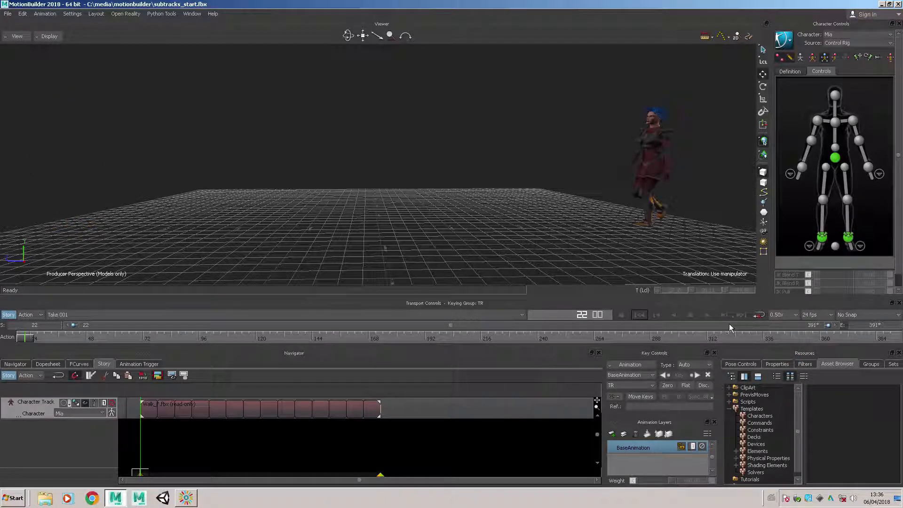
click(706, 315)
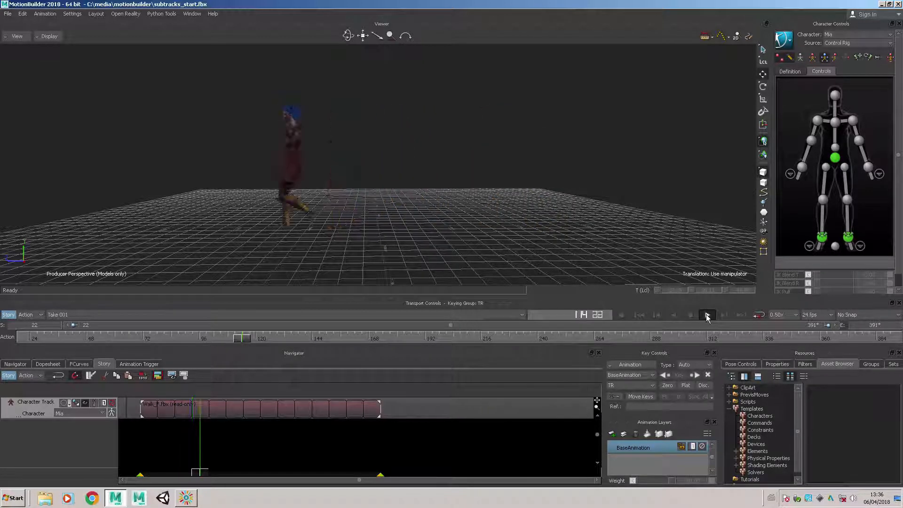
click(691, 315)
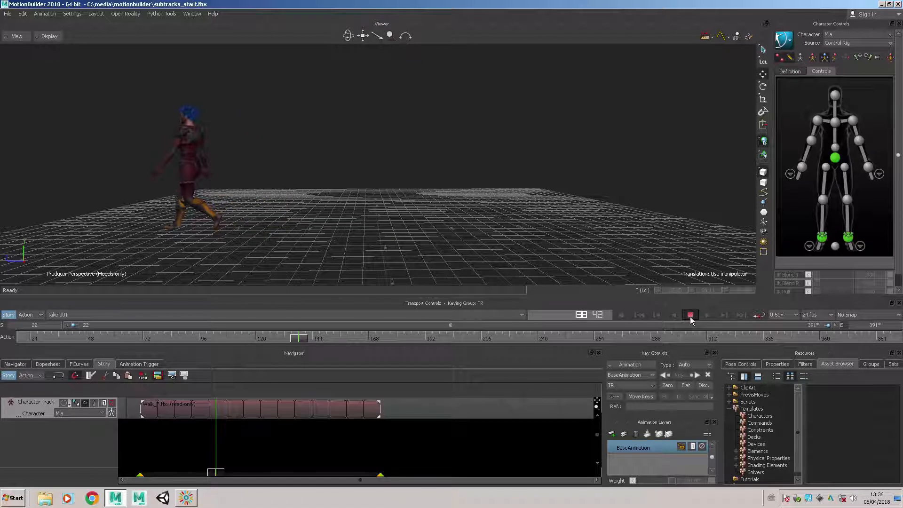
click(639, 315)
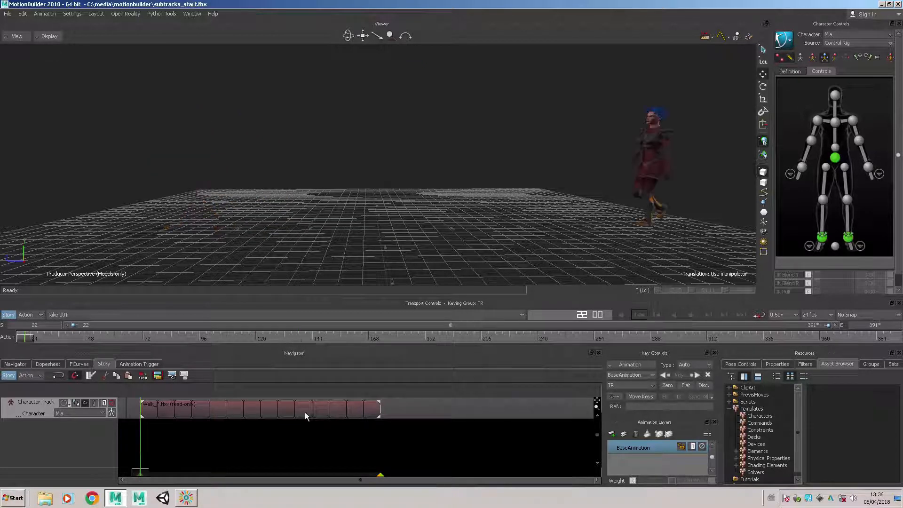
Move to about frame 72 and insert a Character Additive subtrack under the walk's character track, expanding the subtrack row
drag(146, 476, 174, 475)
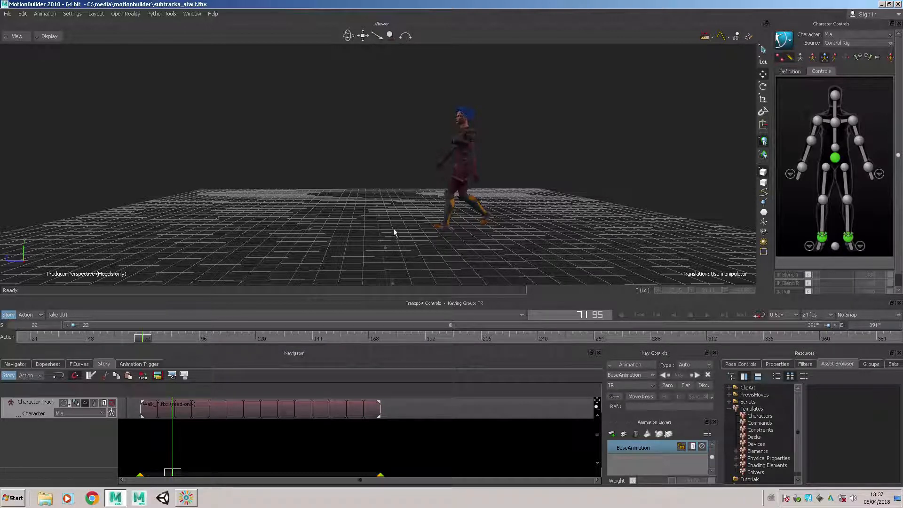
click(456, 408)
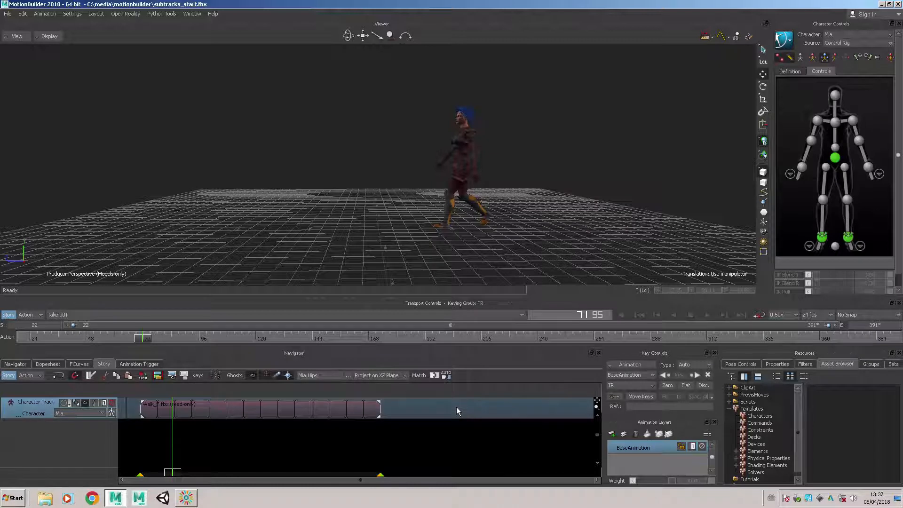
right_click(456, 407)
mouse_move(506, 151)
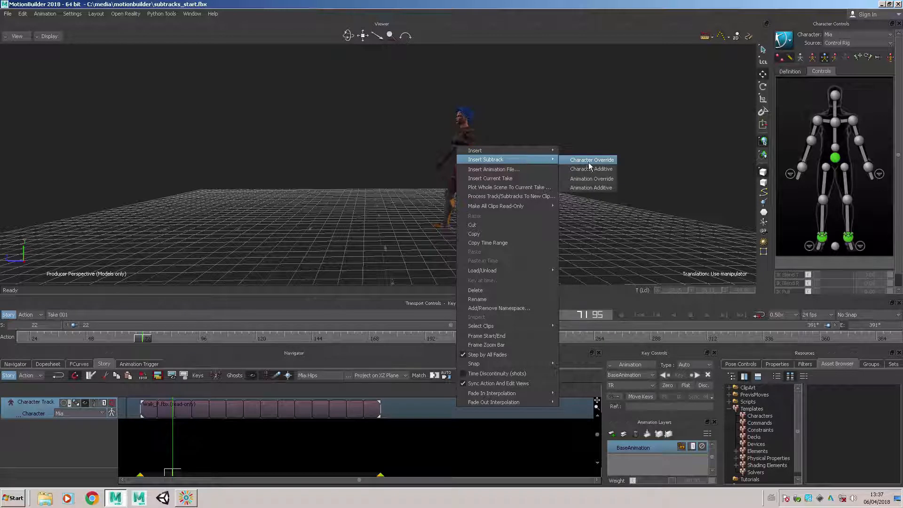
click(593, 172)
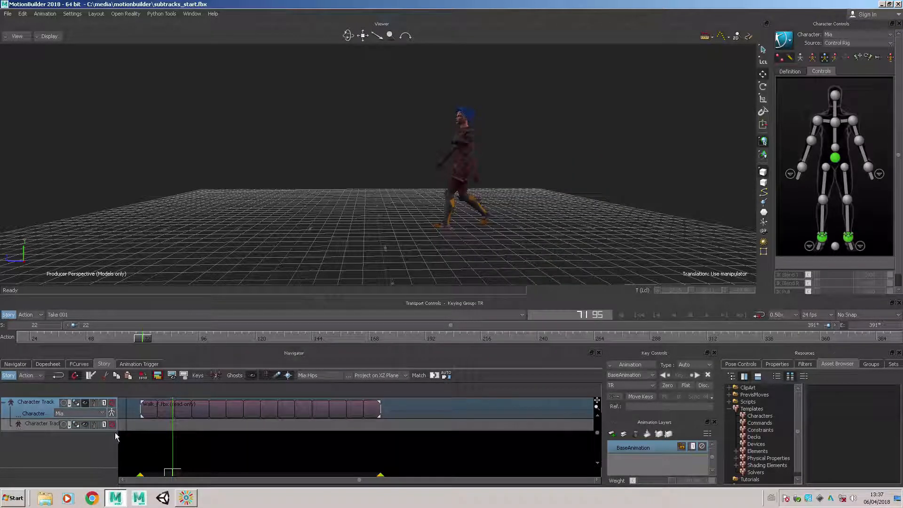
drag(115, 432, 116, 441)
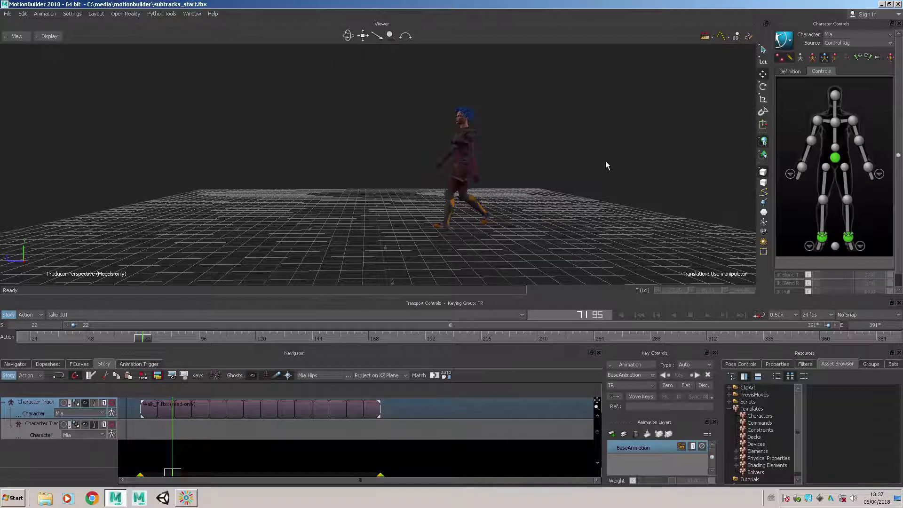
Raise the right wrist effector forward and up in global space to a height of about 169 on Y
click(802, 168)
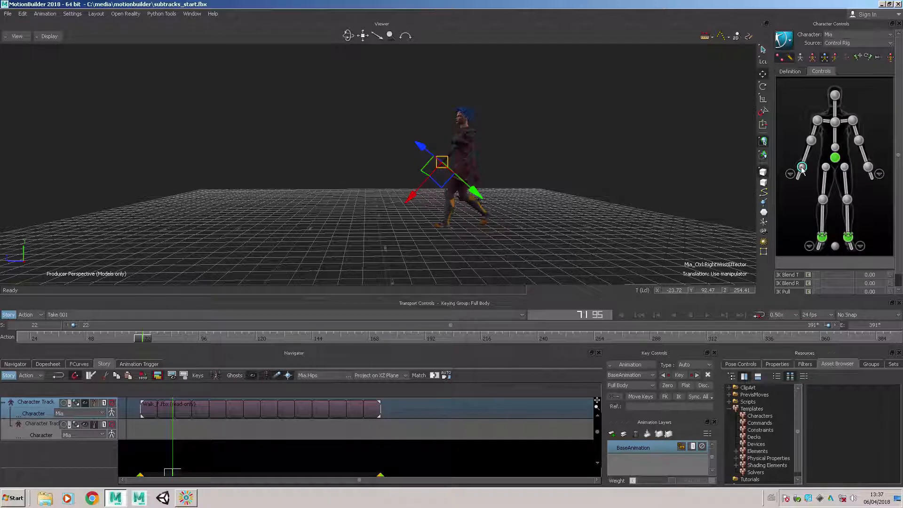
click(763, 61)
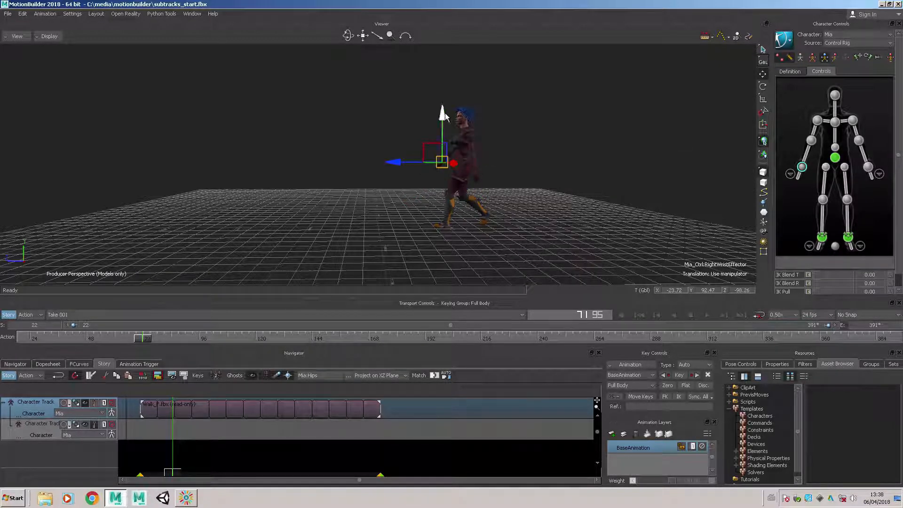
drag(441, 139, 427, 100)
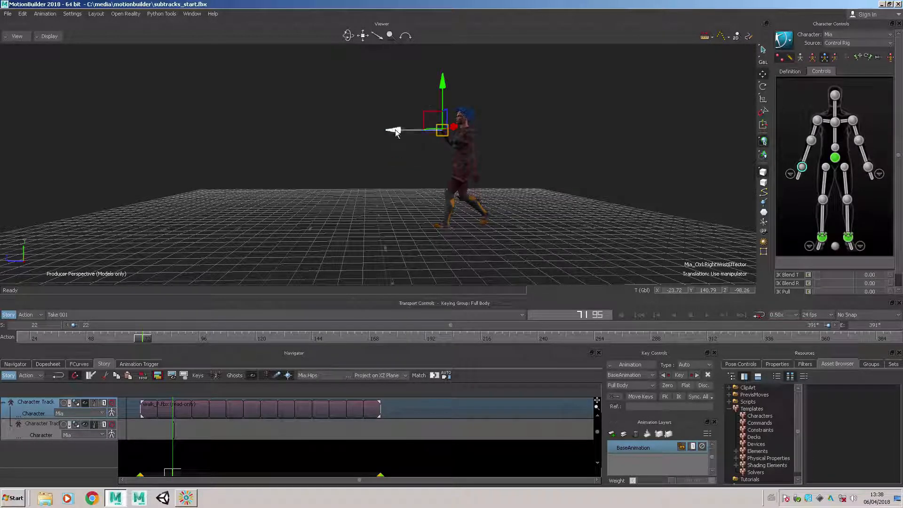
drag(393, 128, 382, 127)
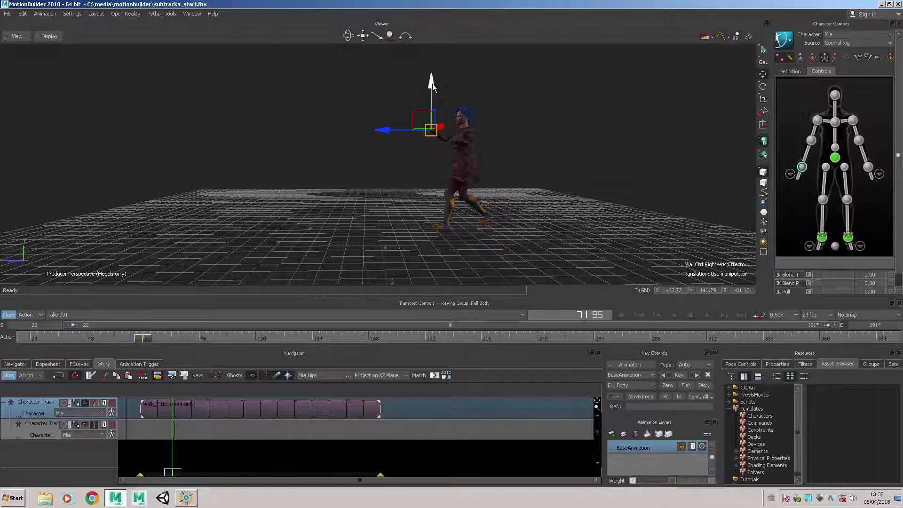
drag(433, 84, 433, 67)
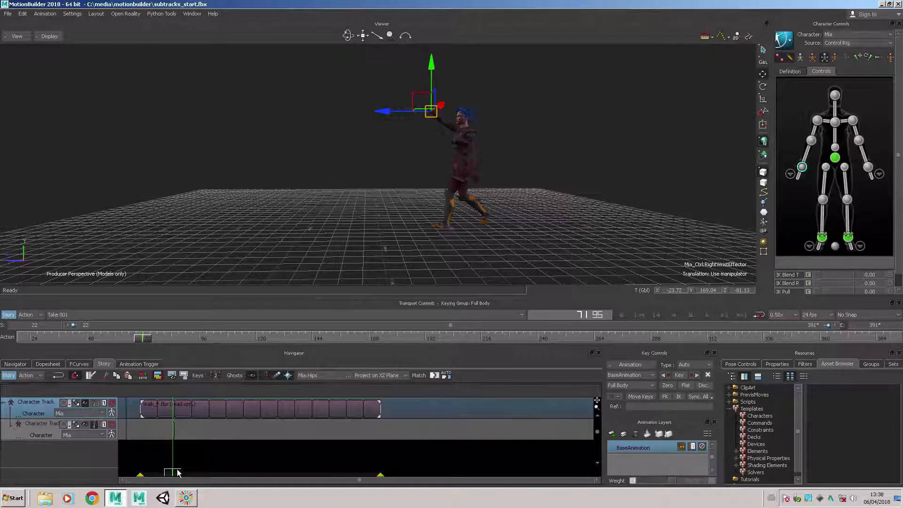
Stretch the single-frame pose clip on the additive subtrack to a length of about 80 frames
drag(178, 473, 155, 471)
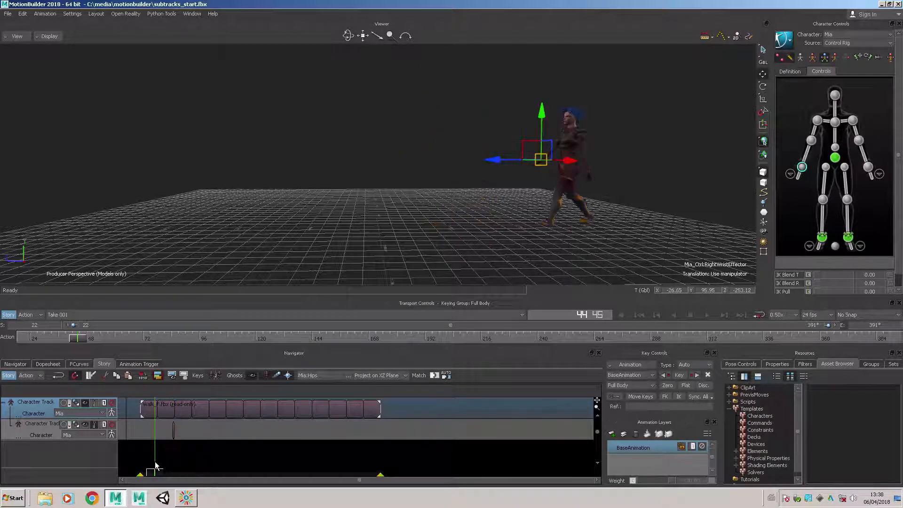
click(174, 429)
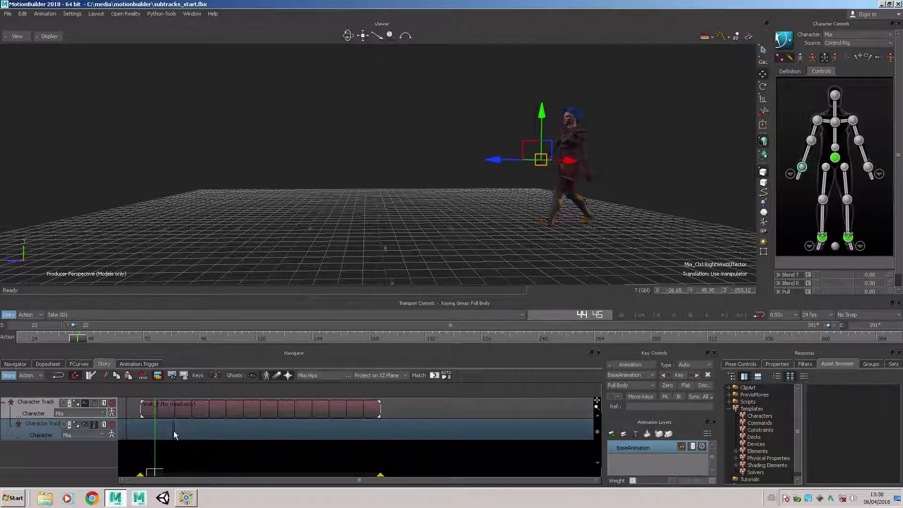
click(174, 433)
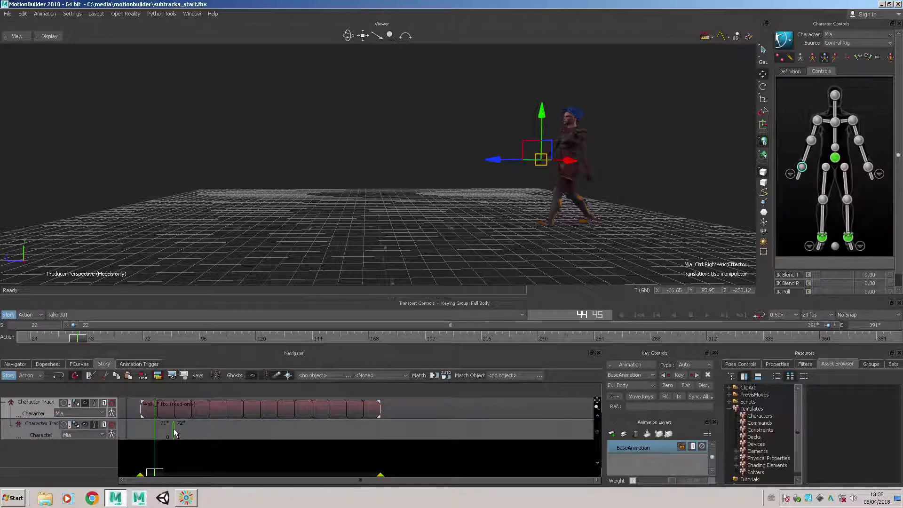
key(Delete)
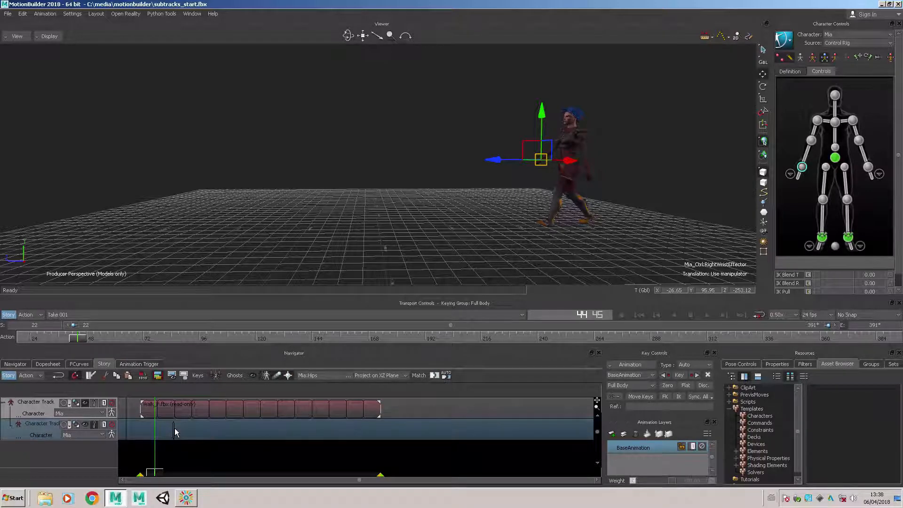
drag(175, 432, 214, 431)
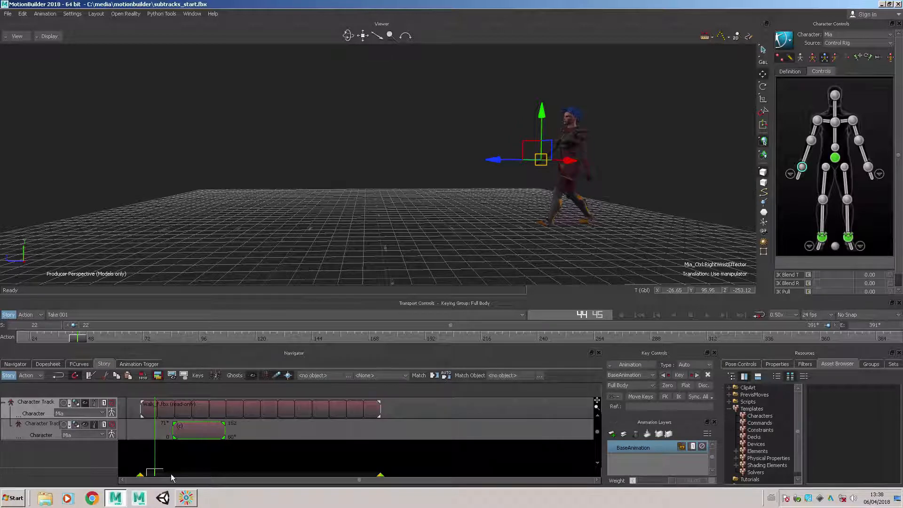
Reposition the pose clip on the subtrack so that it starts at about frame 103
click(175, 465)
mouse_move(160, 470)
mouse_down()
mouse_move(208, 468)
mouse_move(156, 468)
mouse_up()
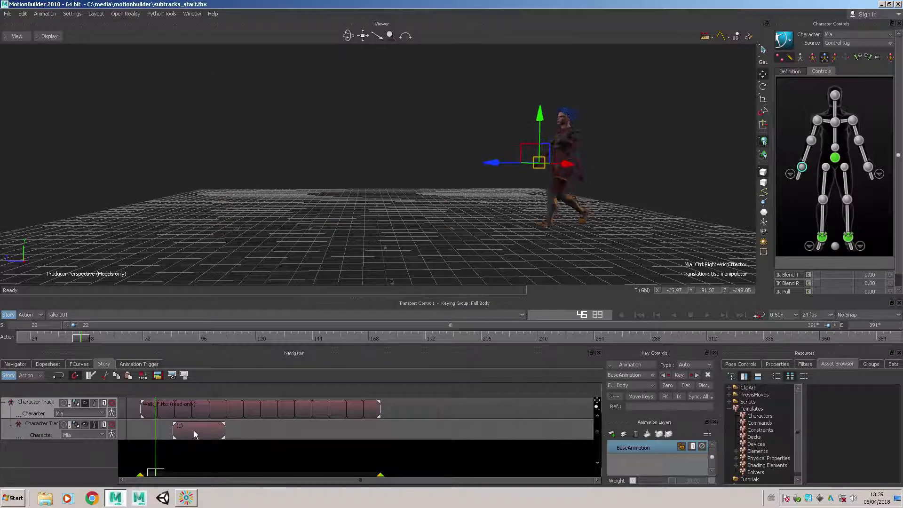
drag(194, 431, 261, 432)
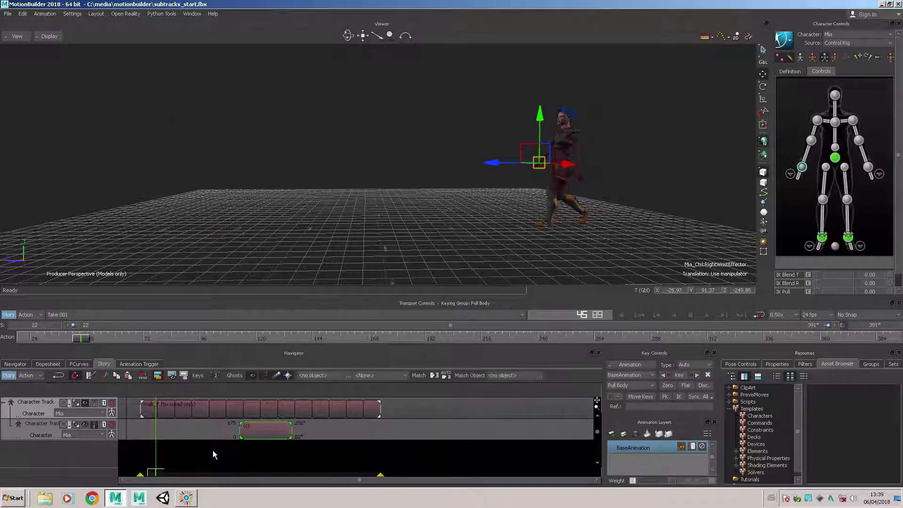
mouse_move(156, 469)
mouse_down()
mouse_move(240, 469)
mouse_move(164, 469)
mouse_up()
drag(280, 428, 227, 431)
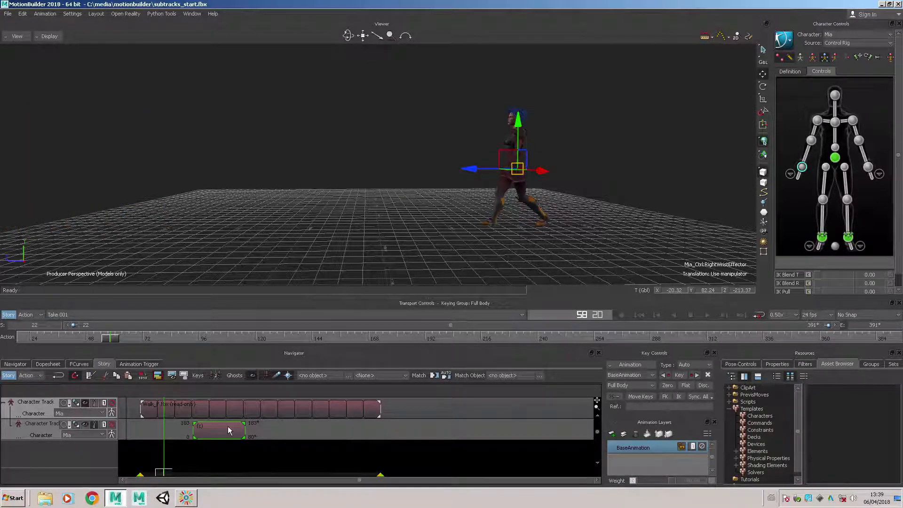
Give the pose clip a fade-in and a fade-out, extending its end to about frame 201
mouse_move(164, 473)
mouse_down()
mouse_move(192, 469)
mouse_move(163, 471)
mouse_up()
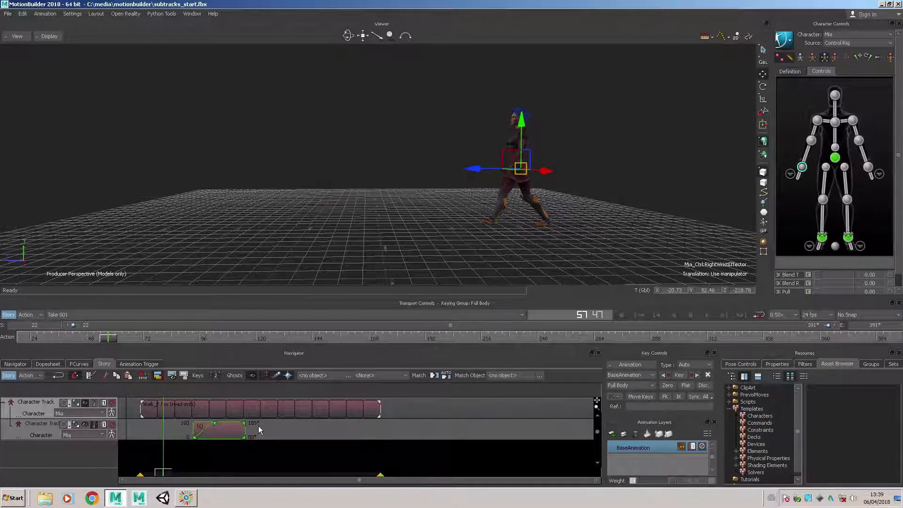
drag(240, 426, 254, 431)
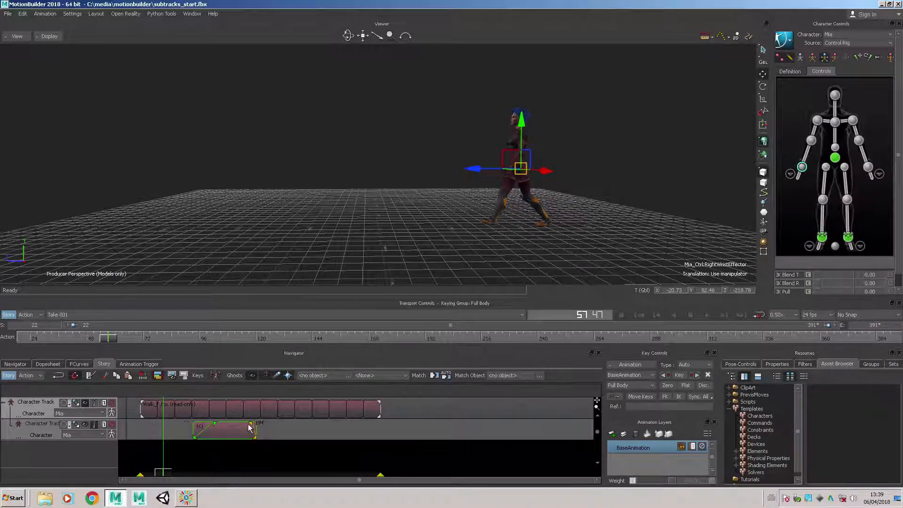
drag(253, 423, 239, 423)
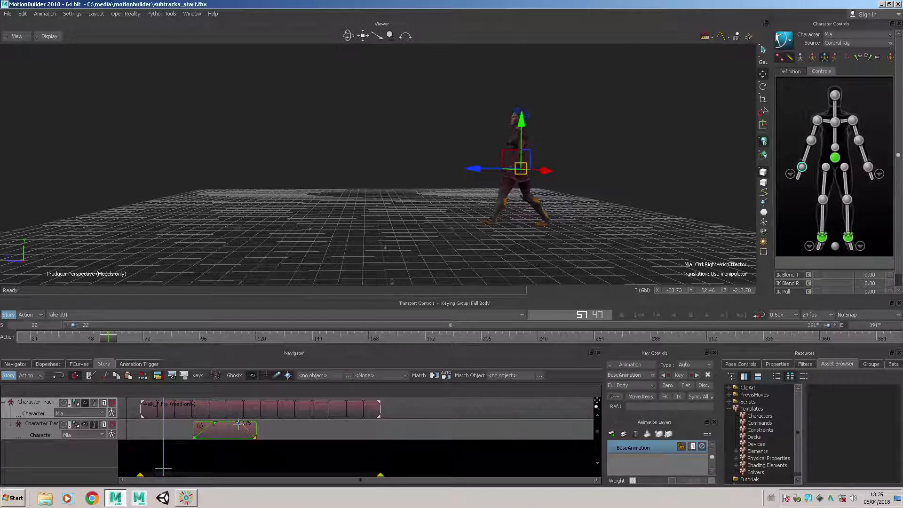
Play and scrub through the take to check how the raised arm blends in and out of the walk
mouse_move(164, 471)
mouse_down()
mouse_move(220, 463)
mouse_move(178, 468)
mouse_up()
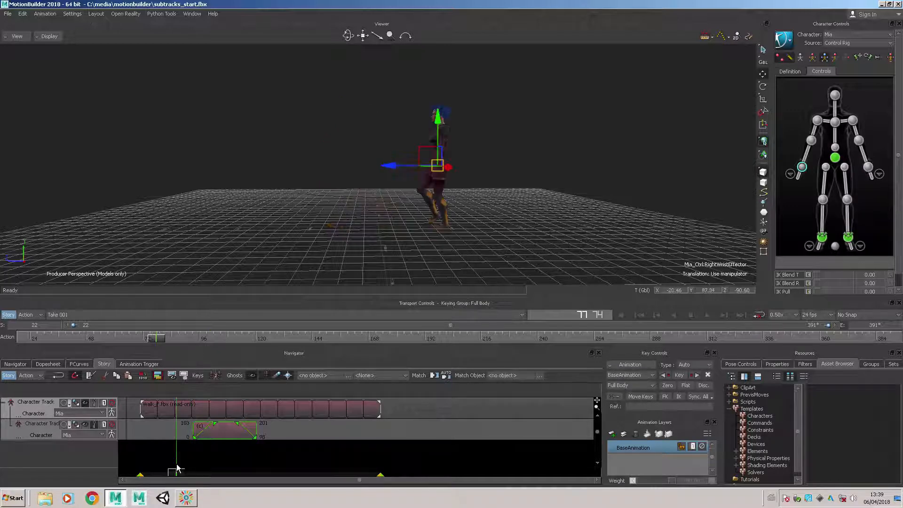
click(553, 215)
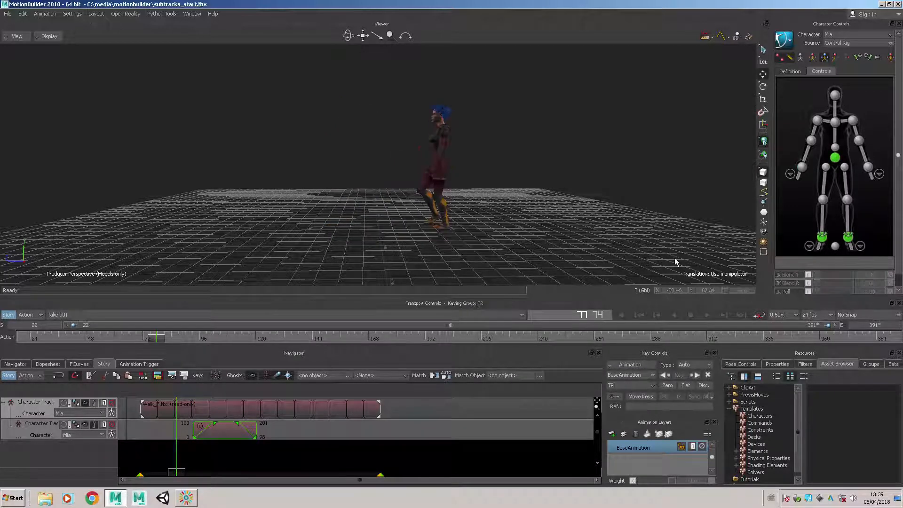
click(708, 315)
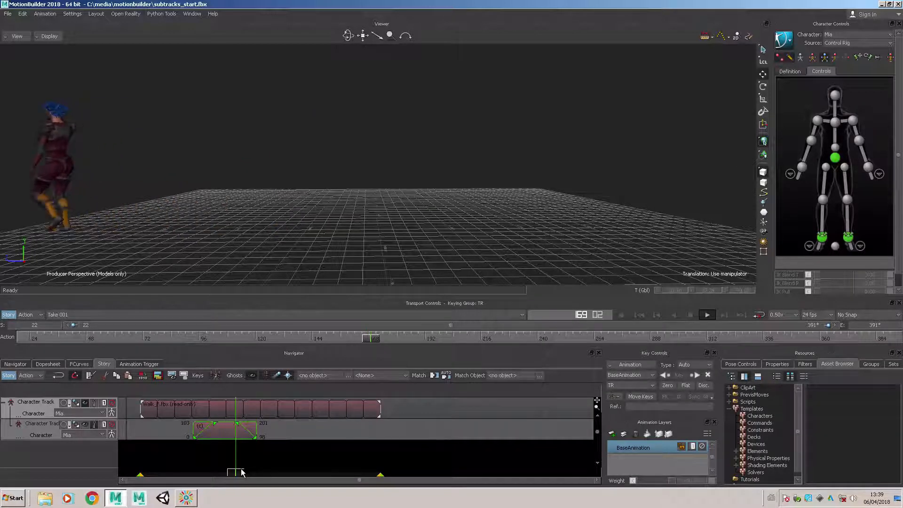
drag(232, 473, 192, 474)
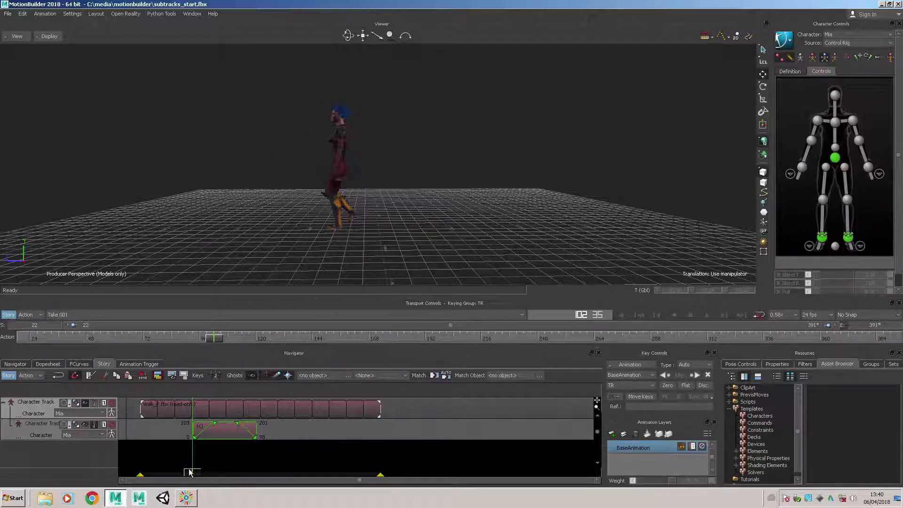
Shift the faded pose clip earlier so that it starts at about frame 79, and scrub through it
mouse_move(189, 471)
mouse_down()
mouse_move(252, 468)
mouse_move(177, 468)
mouse_up()
drag(230, 433, 215, 431)
drag(177, 471, 206, 468)
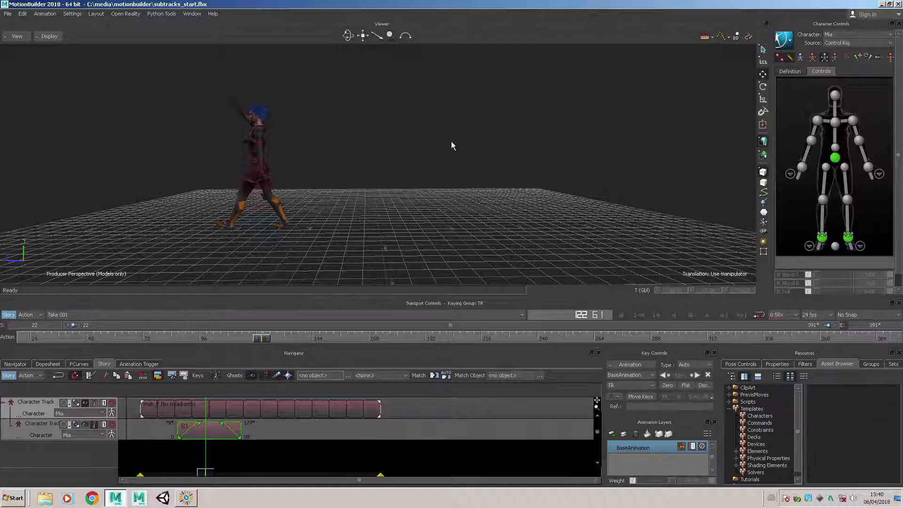
Rotate the right wrist effector in local space at about frame 102, and scrub through the take to check it
click(802, 167)
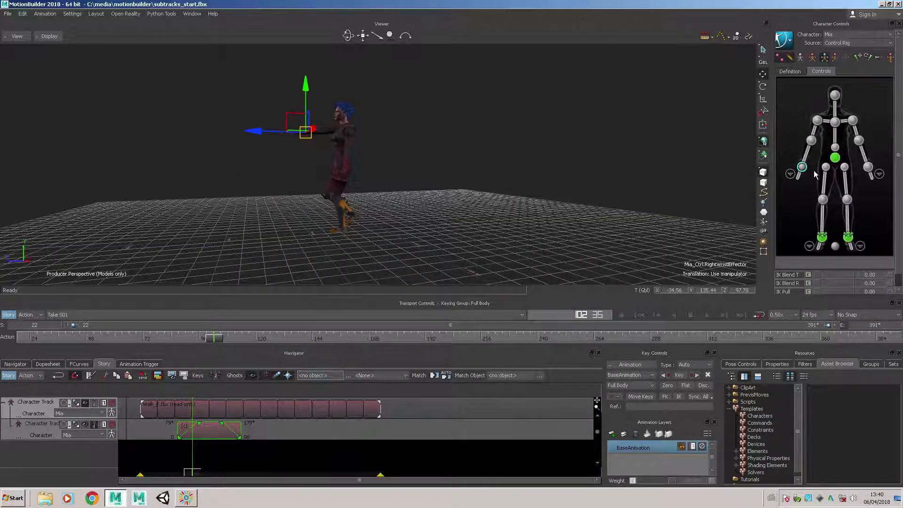
click(767, 61)
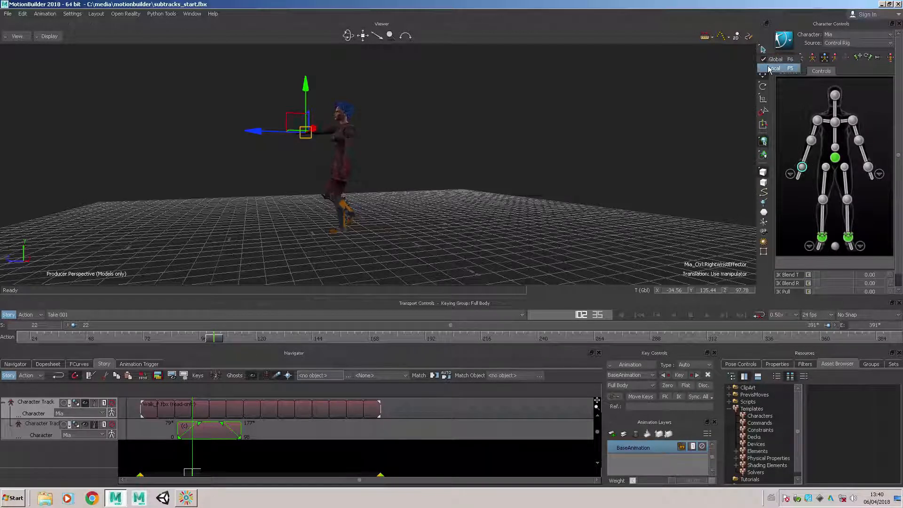
click(773, 68)
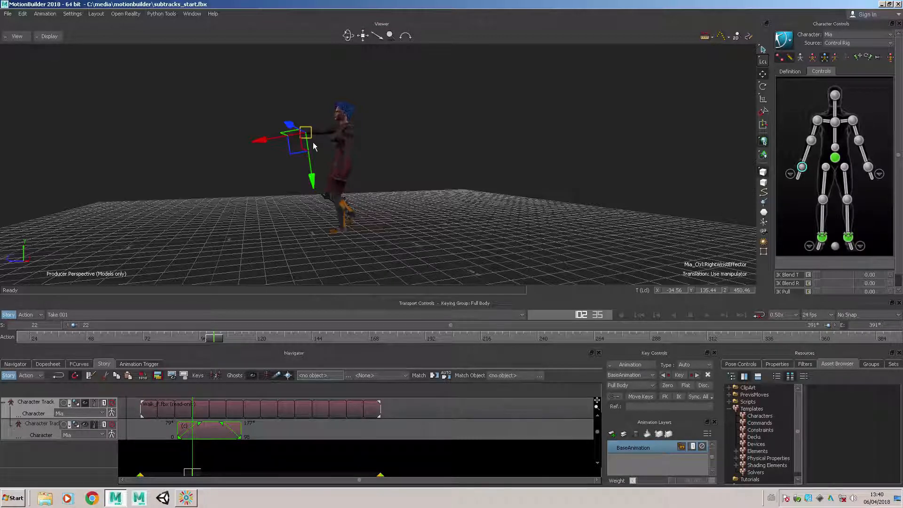
key(e)
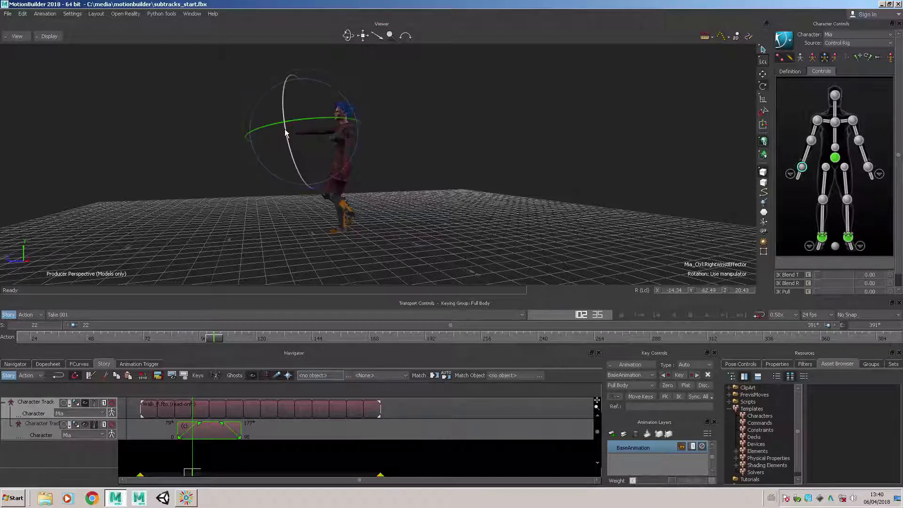
drag(285, 132, 291, 80)
click(464, 135)
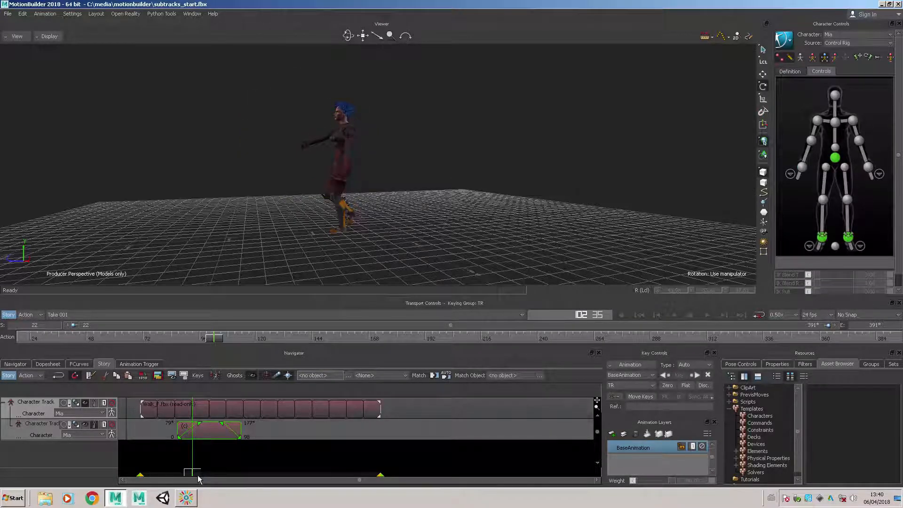
drag(197, 475, 208, 469)
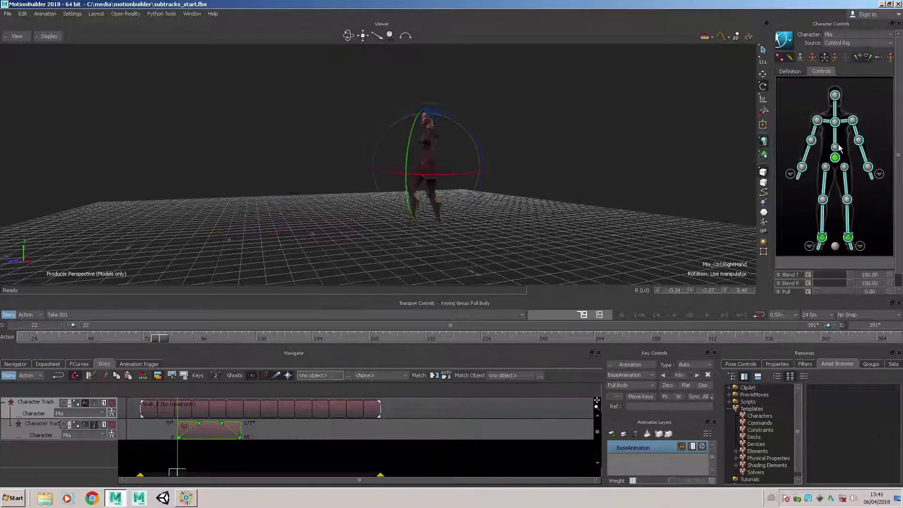
Rotate the chest origin effector at frame 120 to about 60° on its local X axis, and scrub back to about frame 66
click(835, 147)
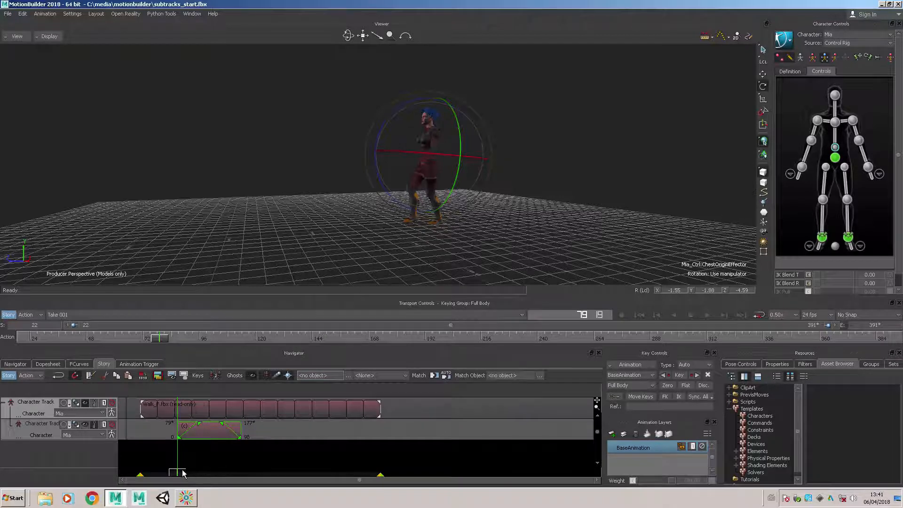
drag(183, 472, 209, 473)
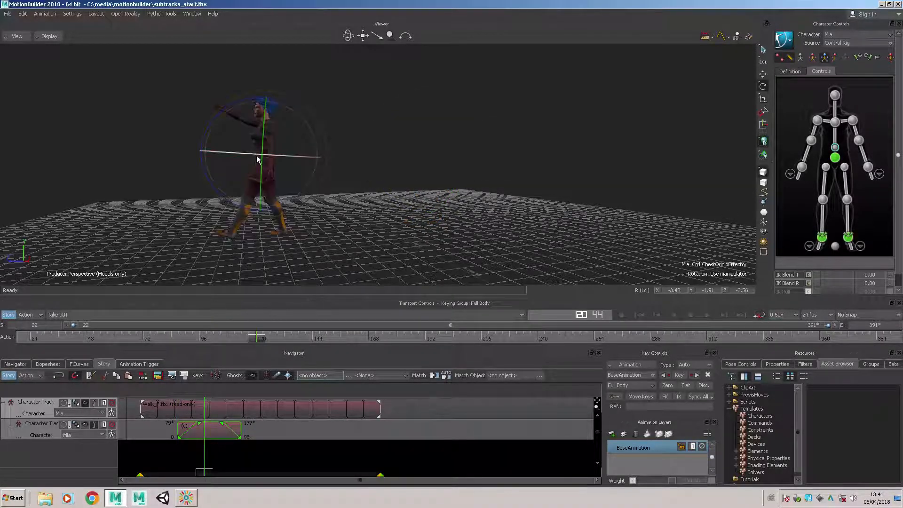
drag(257, 158, 289, 157)
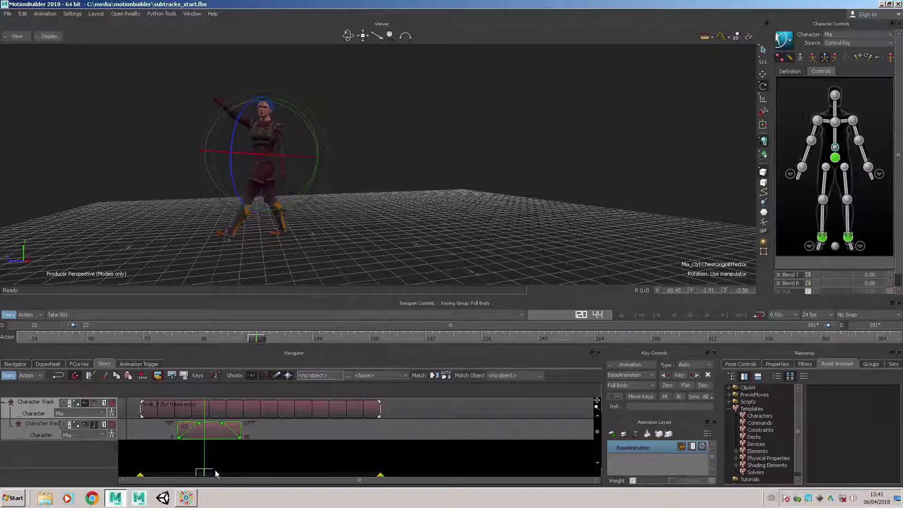
drag(216, 470, 168, 474)
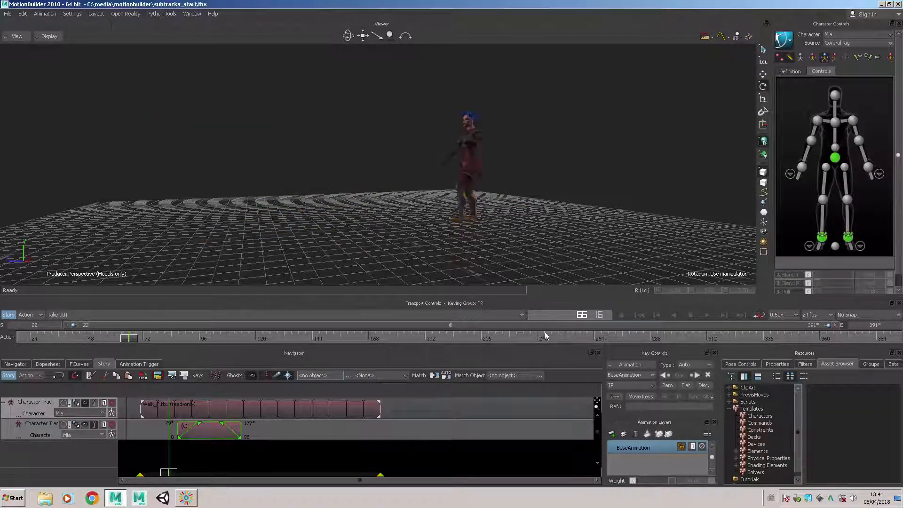
Play the take from its start, view the walking character from a more frontal angle, and return to the start
click(639, 315)
click(707, 315)
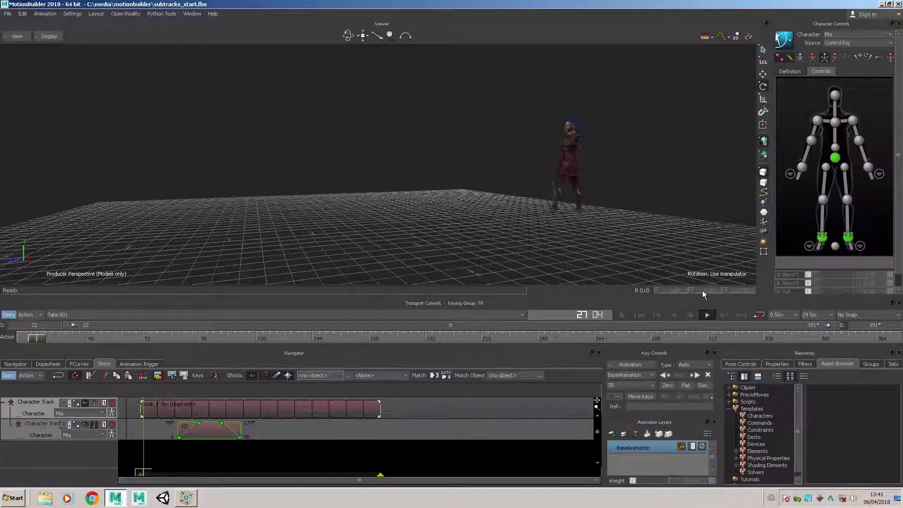
alt+drag(643, 193, 630, 211)
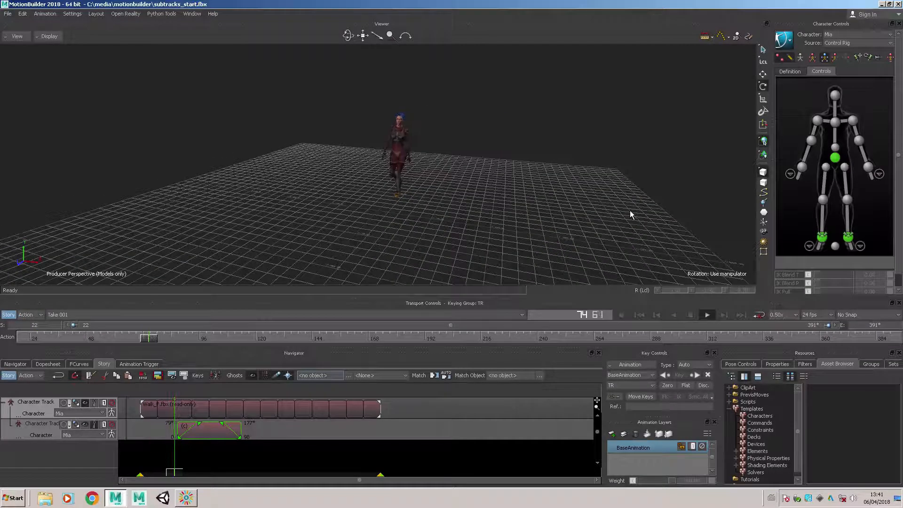
scroll(629, 208, up, 3)
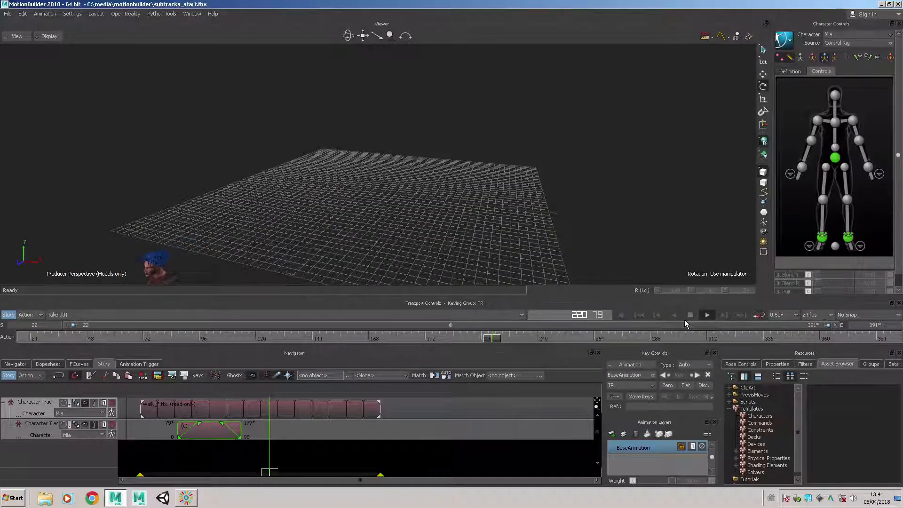
click(640, 316)
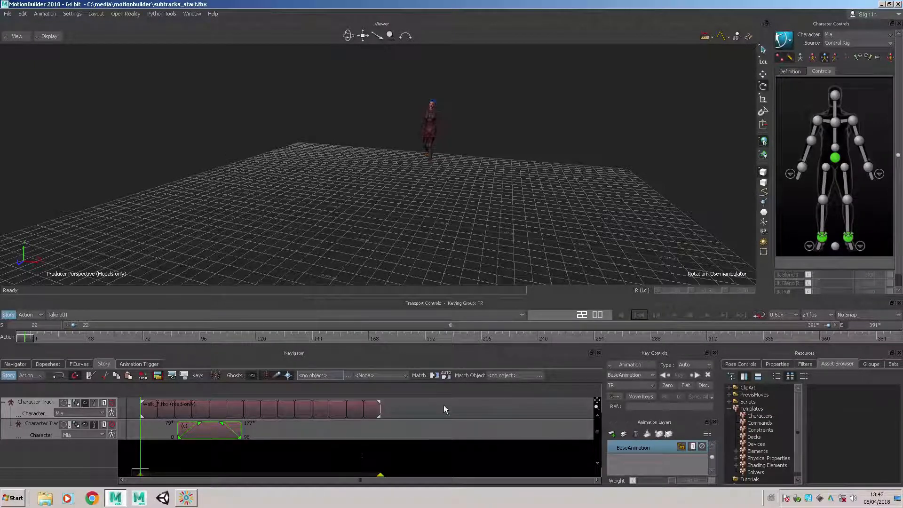
Process the walk track and its subtrack into a new clip with the default options, saving it as mia_walk_wave
click(415, 410)
right_click(417, 409)
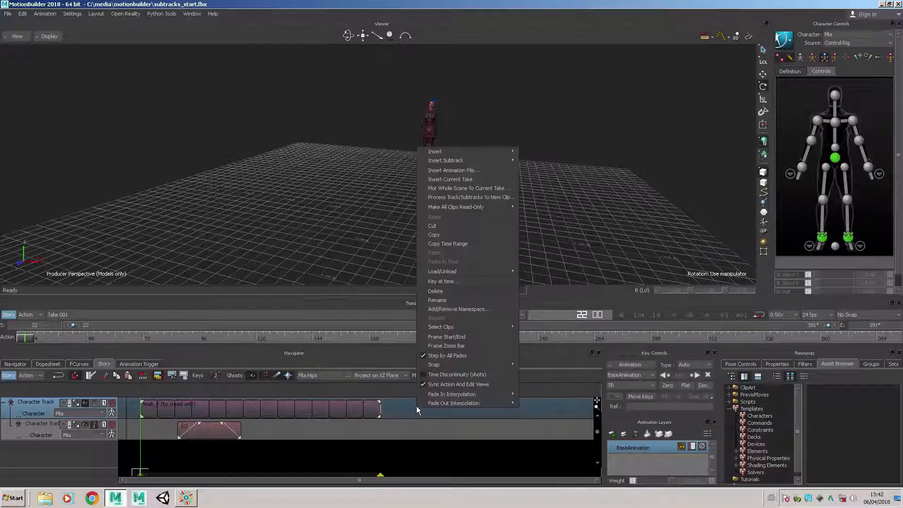
click(504, 197)
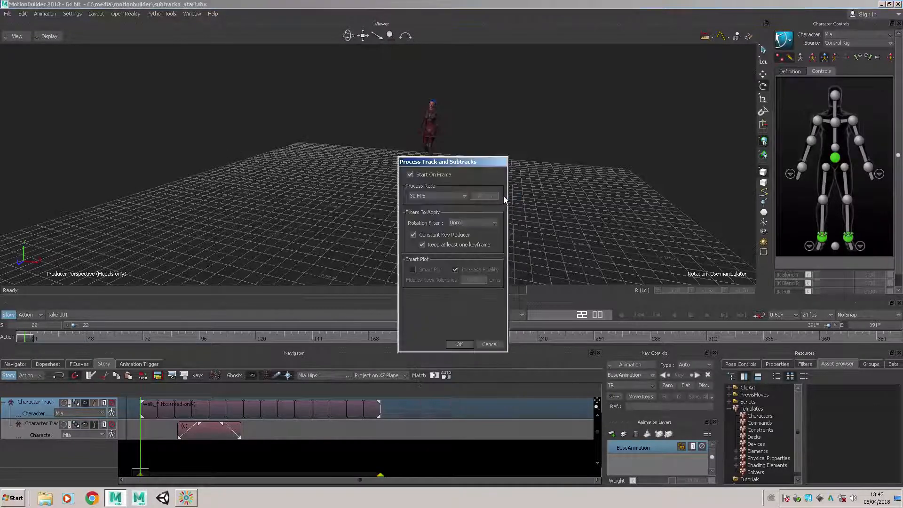
click(456, 344)
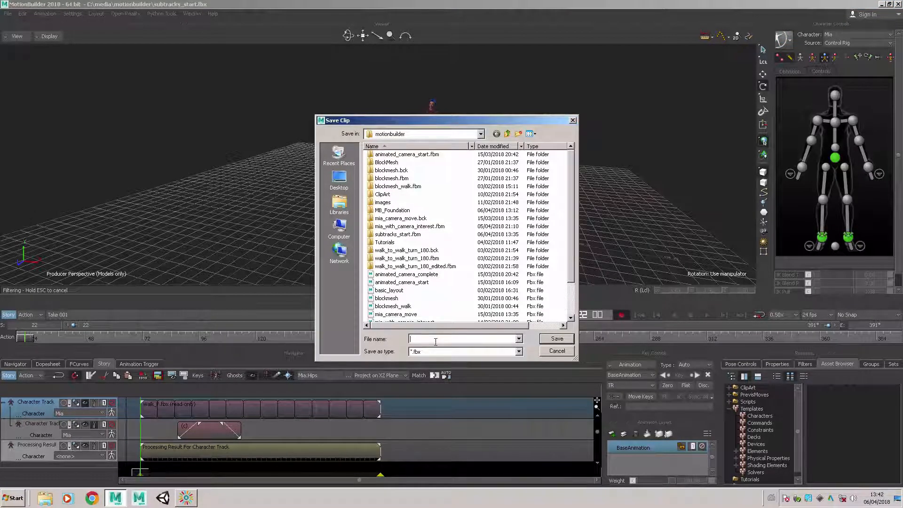
text(m)
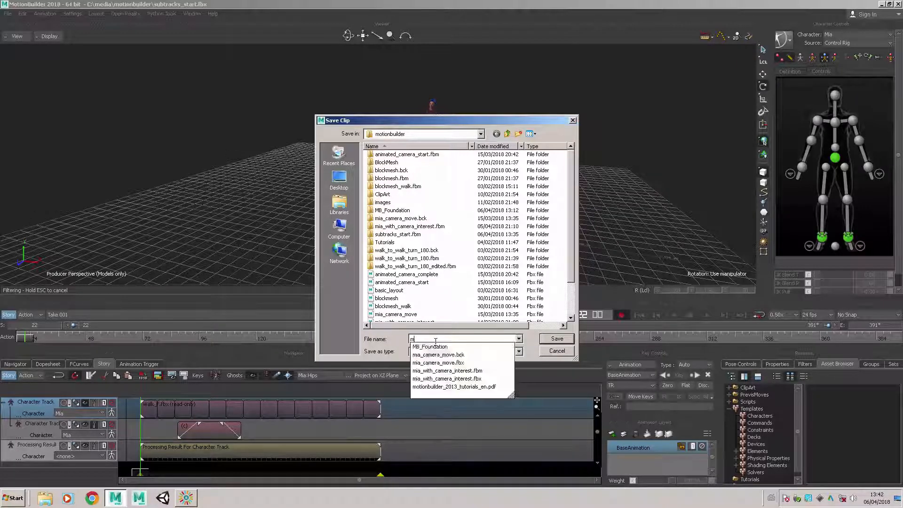
text(ia_w)
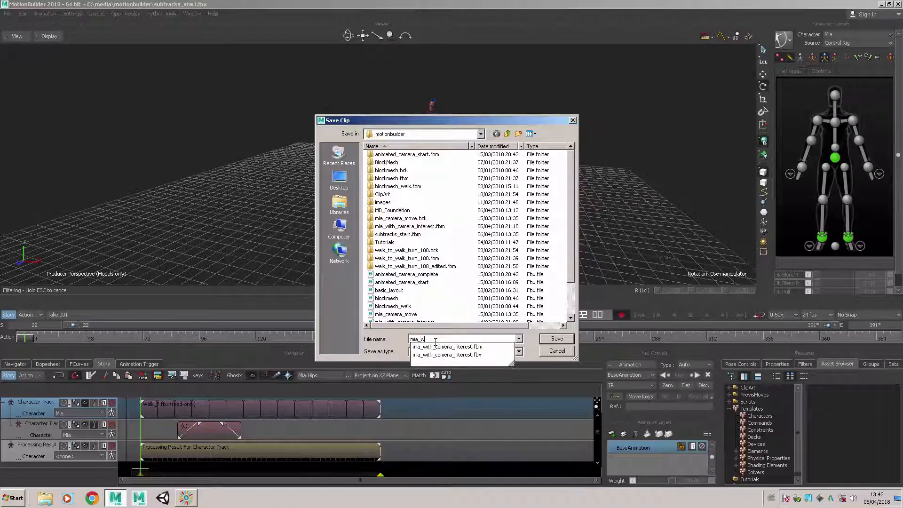
text(alk_wave)
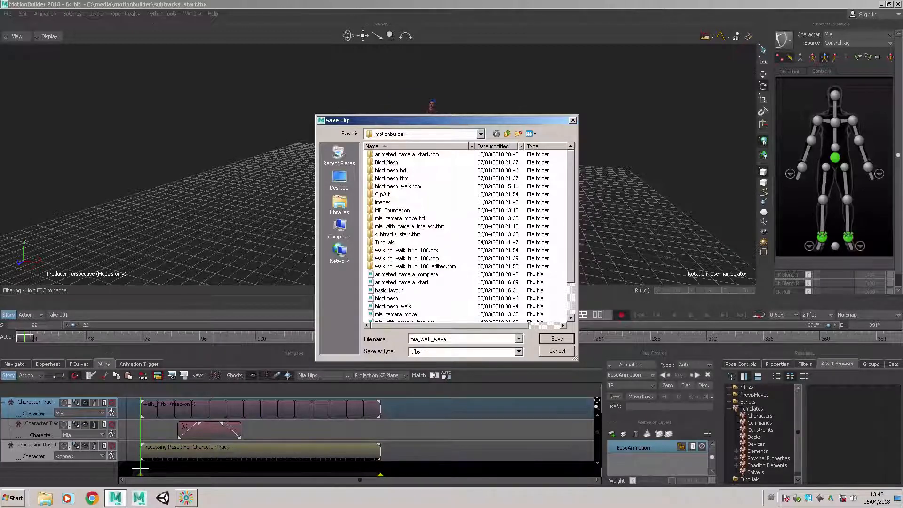
key(Return)
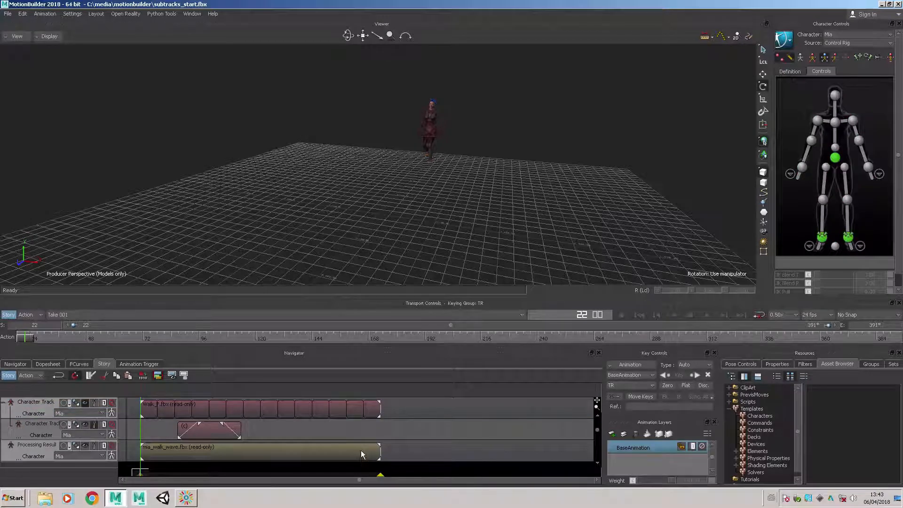
Mute the original character track and its subtrack, and play the processed clip on its own
click(278, 453)
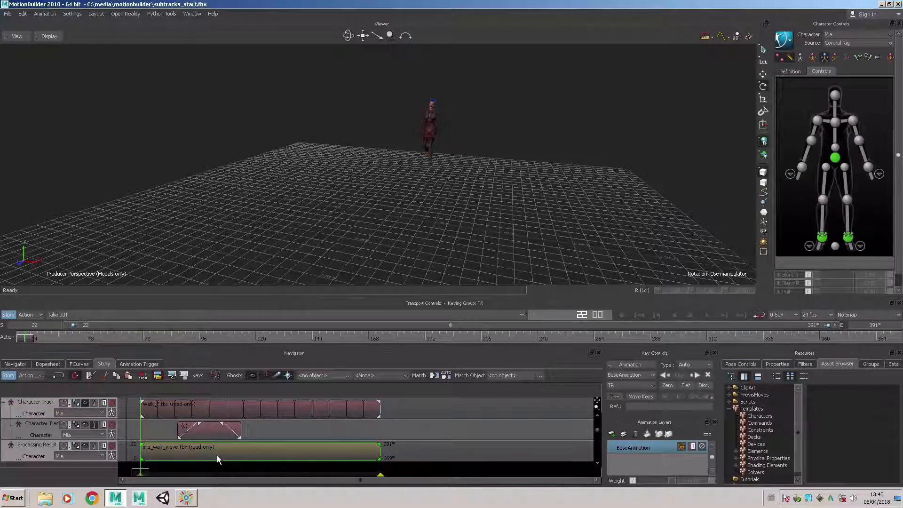
click(112, 424)
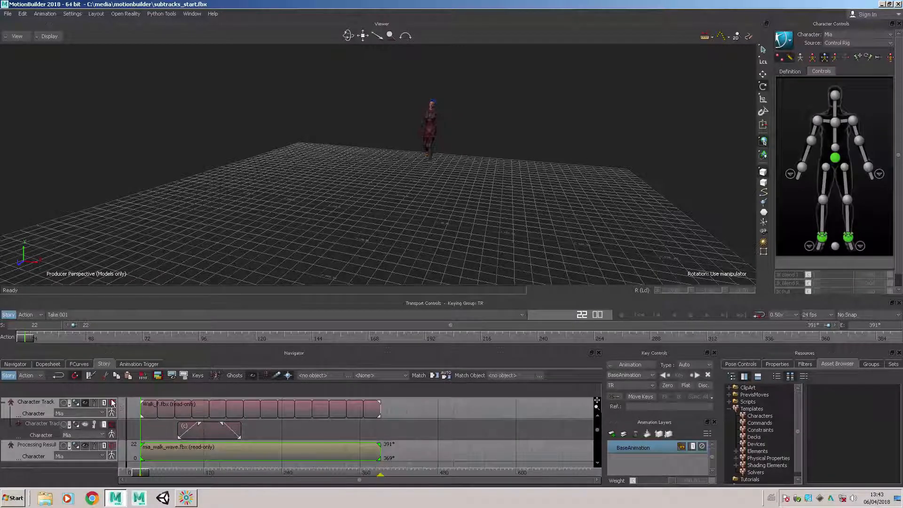
click(112, 402)
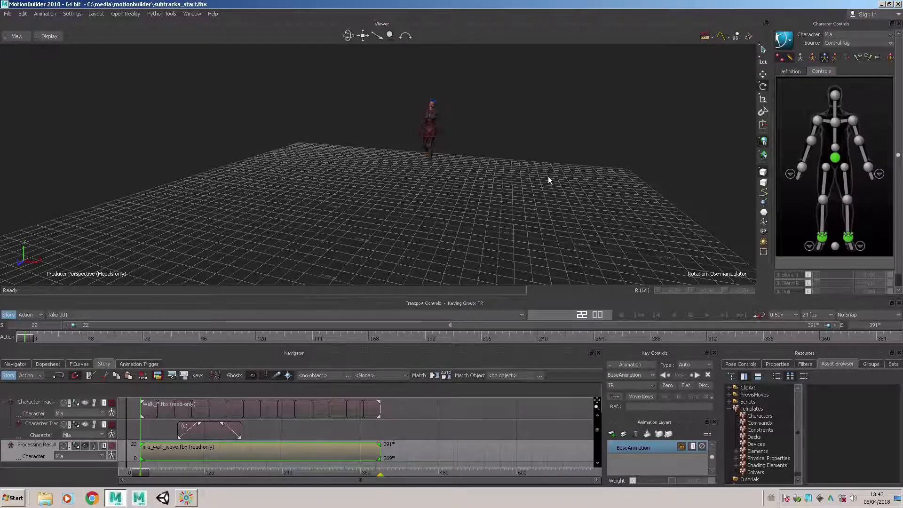
click(707, 315)
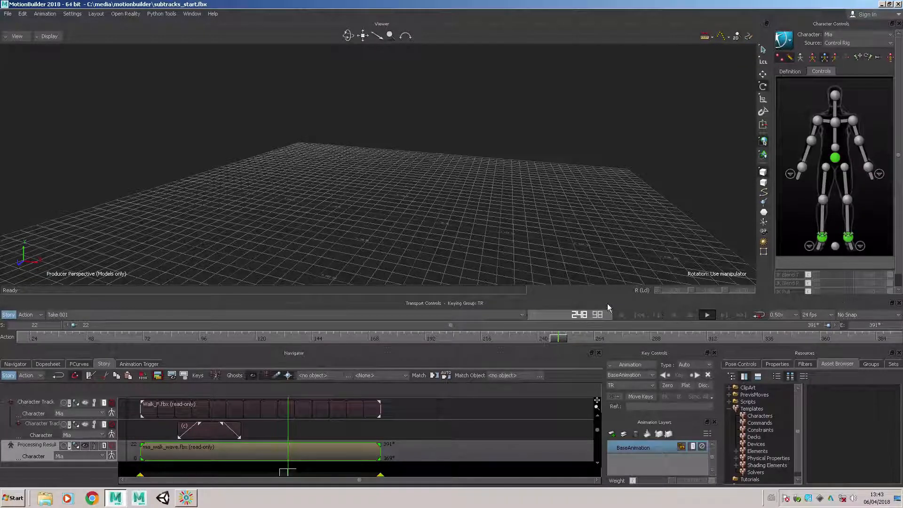
click(693, 315)
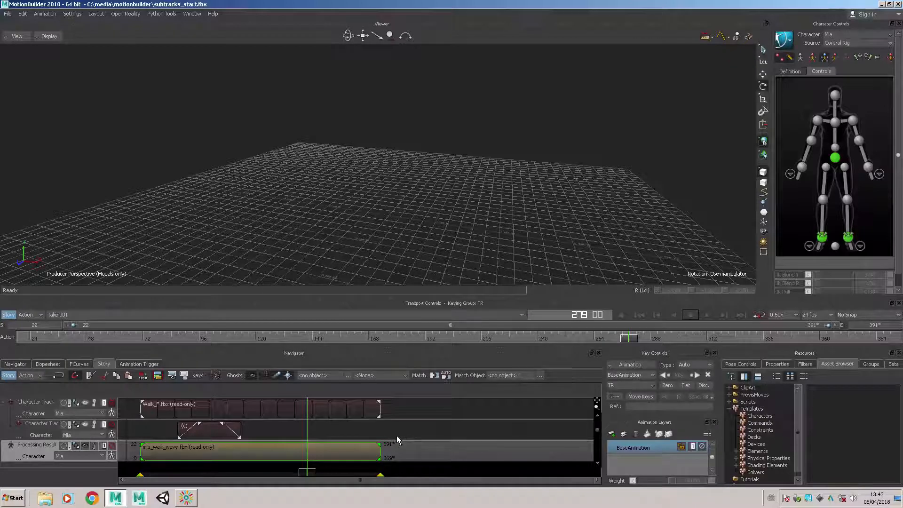
Review the subtrack types offered for the walk track without inserting one, and return to the start of the take
click(414, 405)
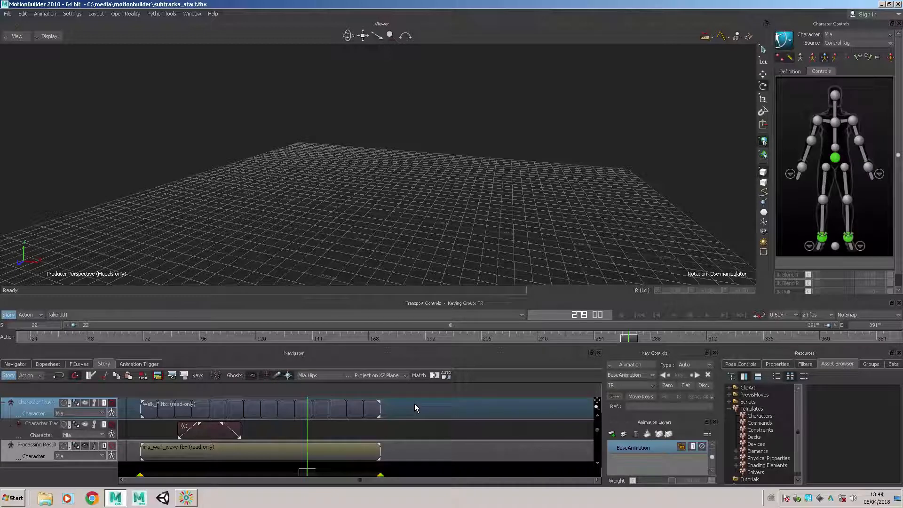
right_click(414, 404)
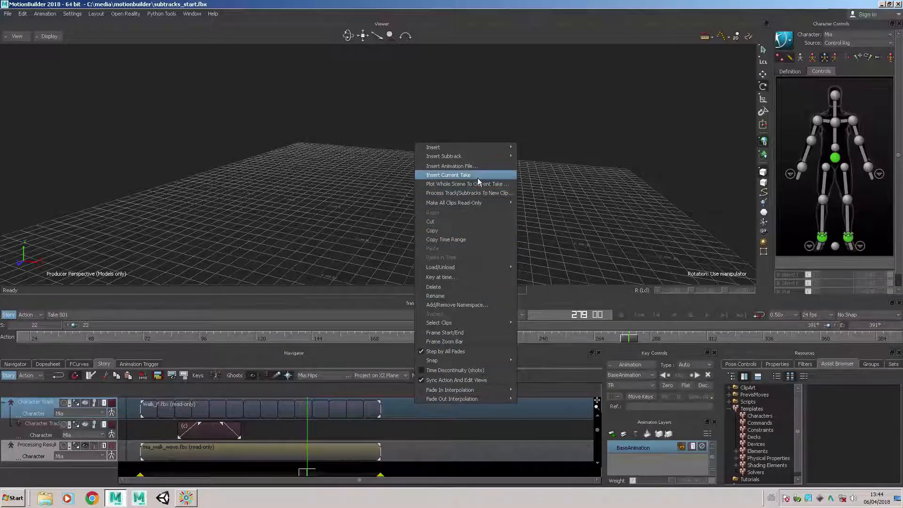
mouse_move(493, 156)
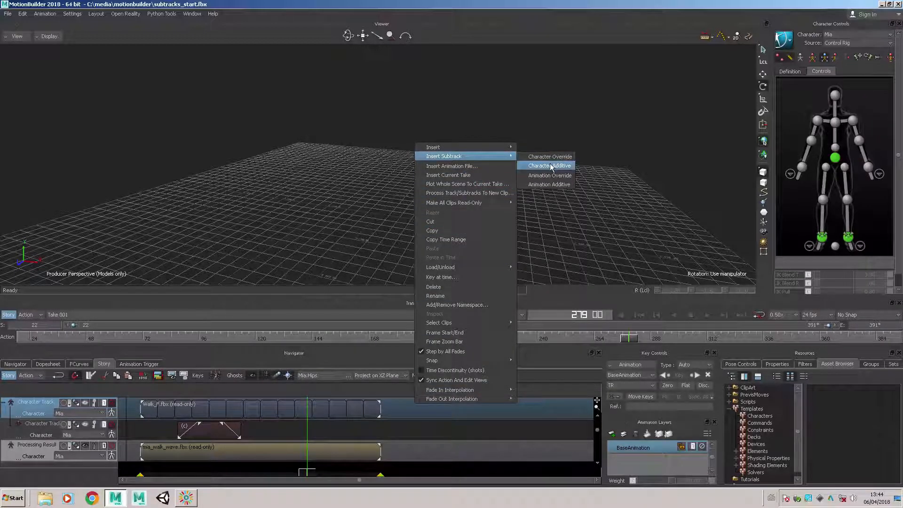
click(253, 277)
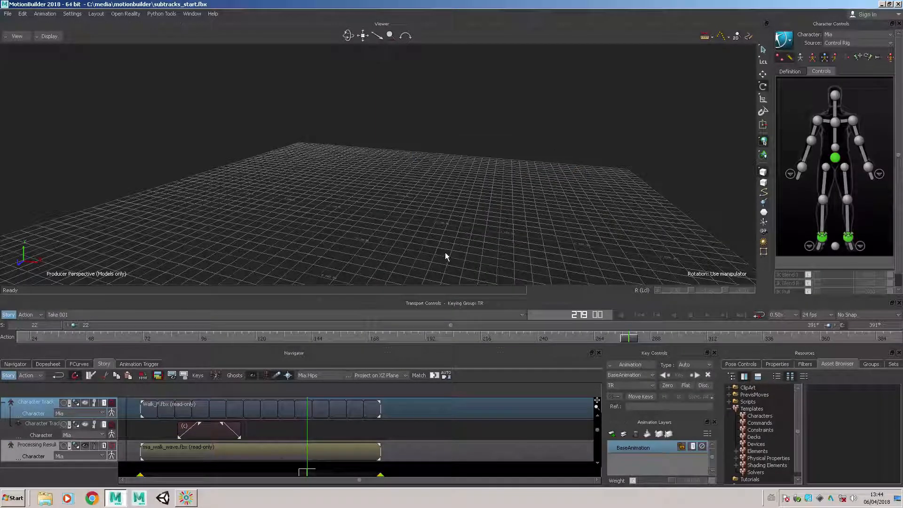
click(638, 318)
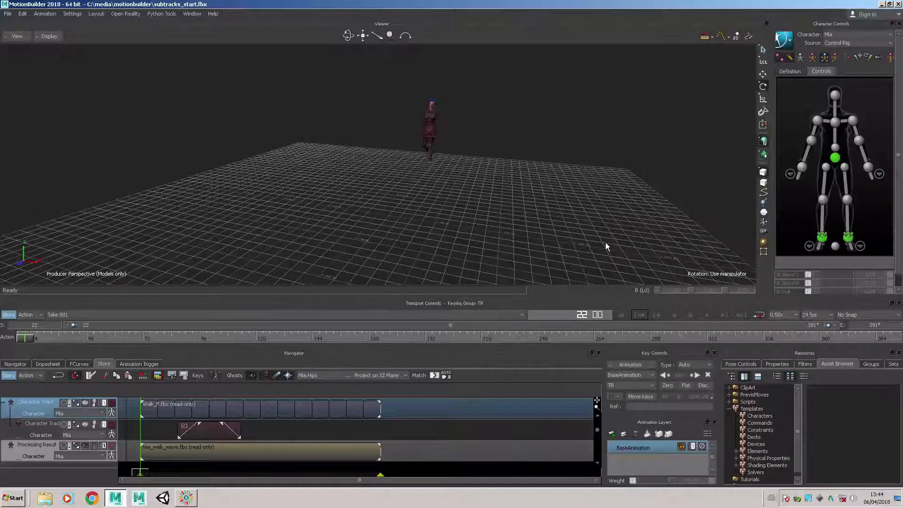